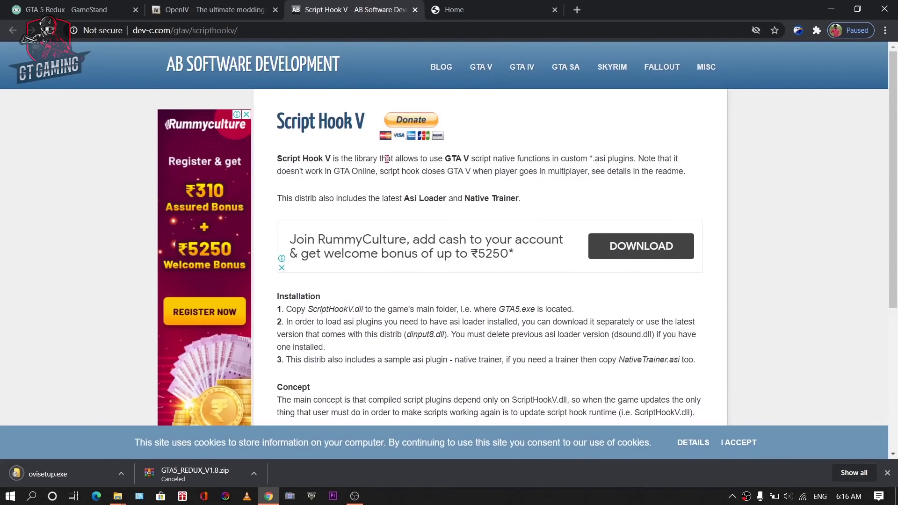
Start the Script Hook V v1.0.1868.4 download from its page and dismiss the new download dialog
scroll(447, 189, down, 5)
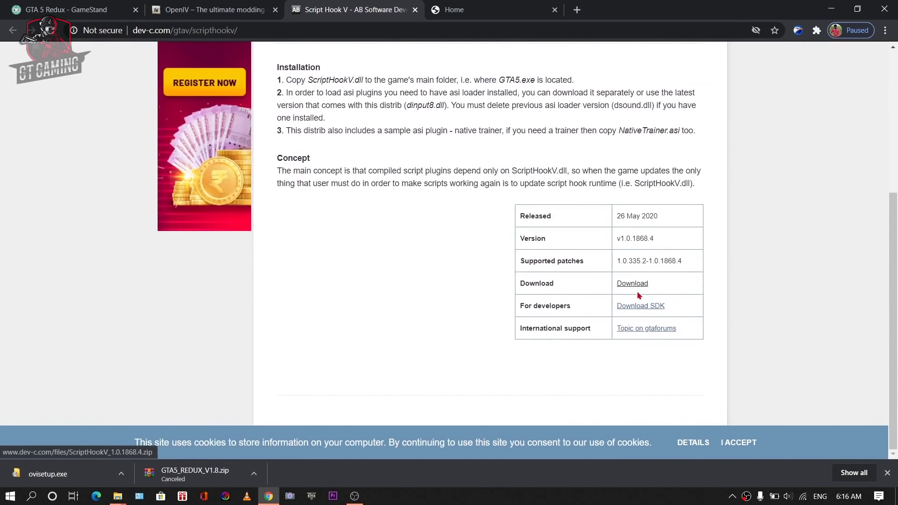
click(634, 283)
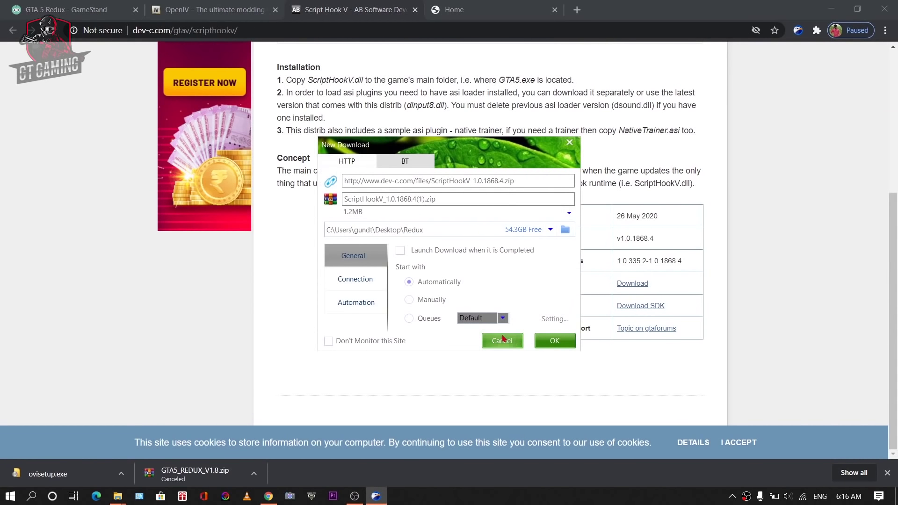
click(502, 340)
Switch to the ReShade site, start the ReShade 4.7.0 download and dismiss the new download dialog
click(477, 7)
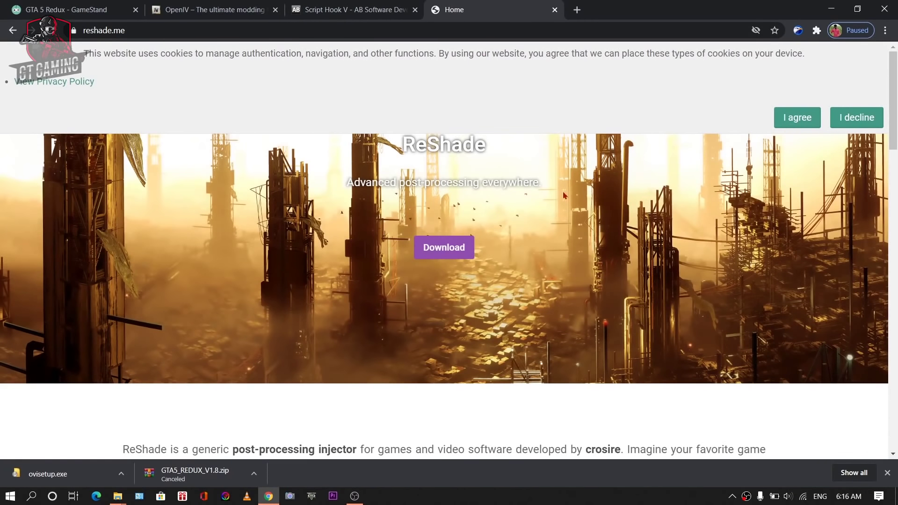
scroll(552, 185, down, 7)
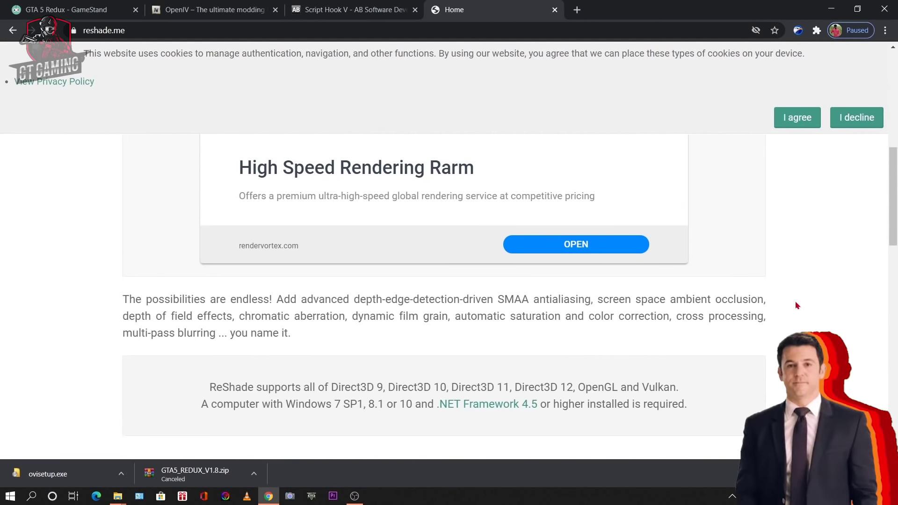
scroll(797, 305, down, 15)
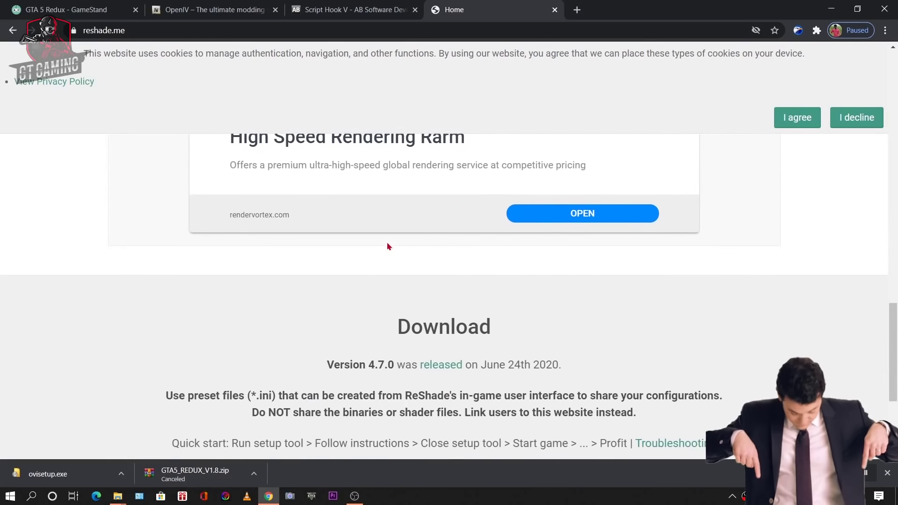
scroll(388, 247, down, 4)
click(395, 292)
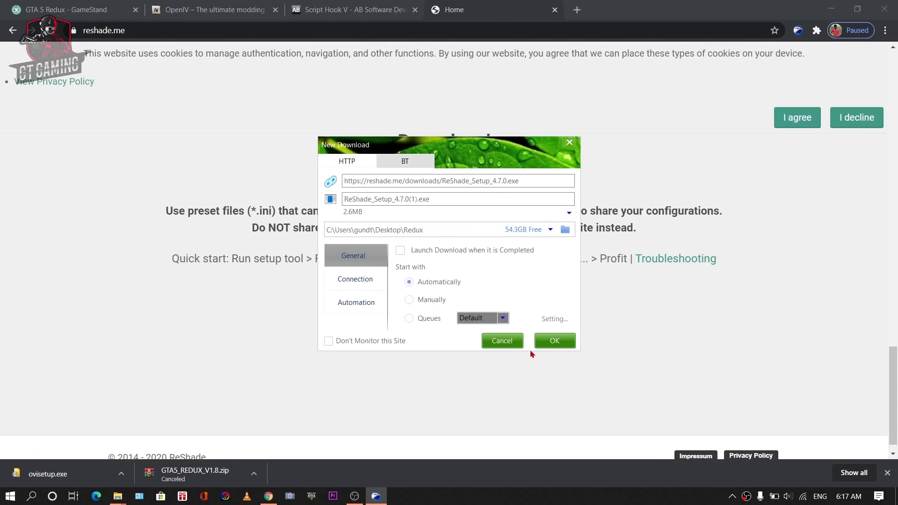
click(500, 341)
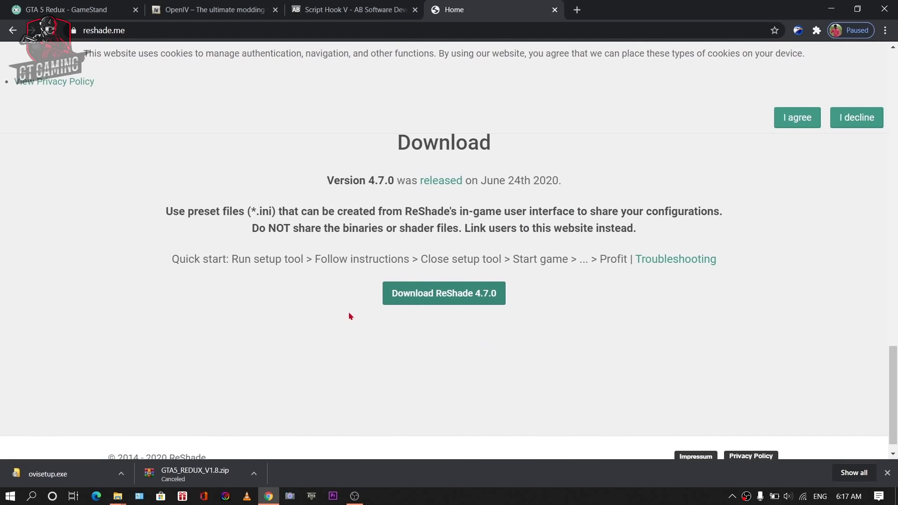
scroll(351, 314, up, 4)
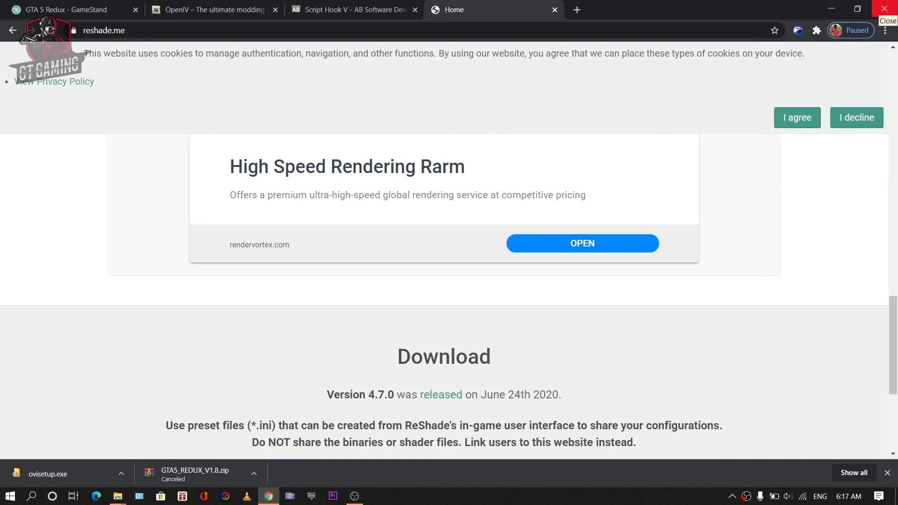
Close the browser and refresh the desktop
click(884, 9)
right_click(480, 112)
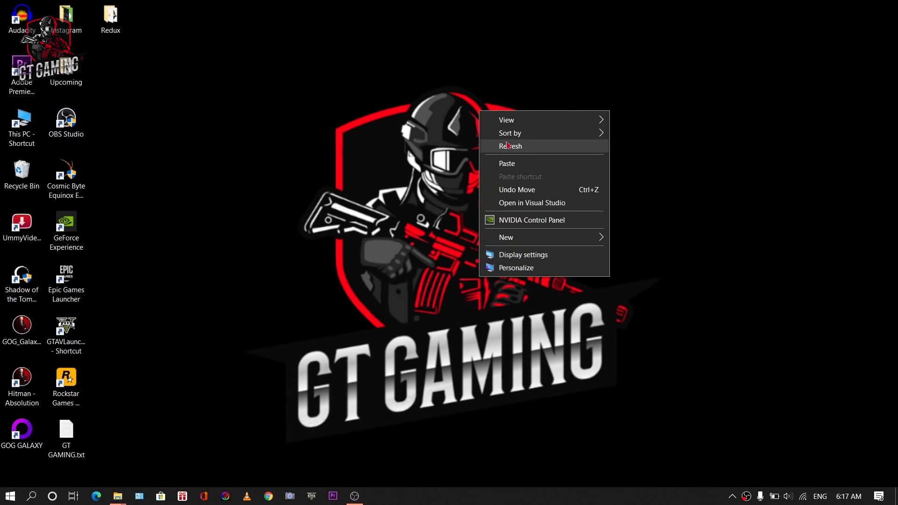
click(511, 147)
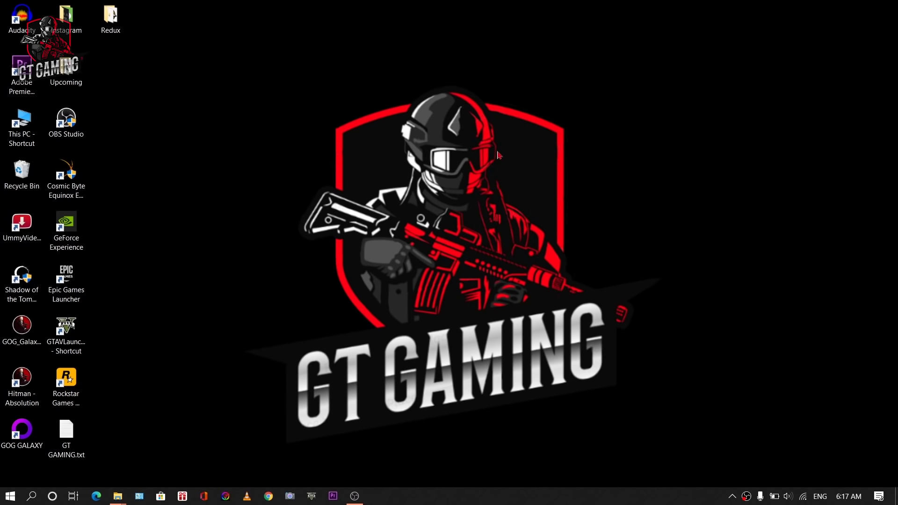
Show the installed Epic Games GTAV folder and the Original Gta 5 backup's GTAV folder side by side for comparison
mouse_move(122, 498)
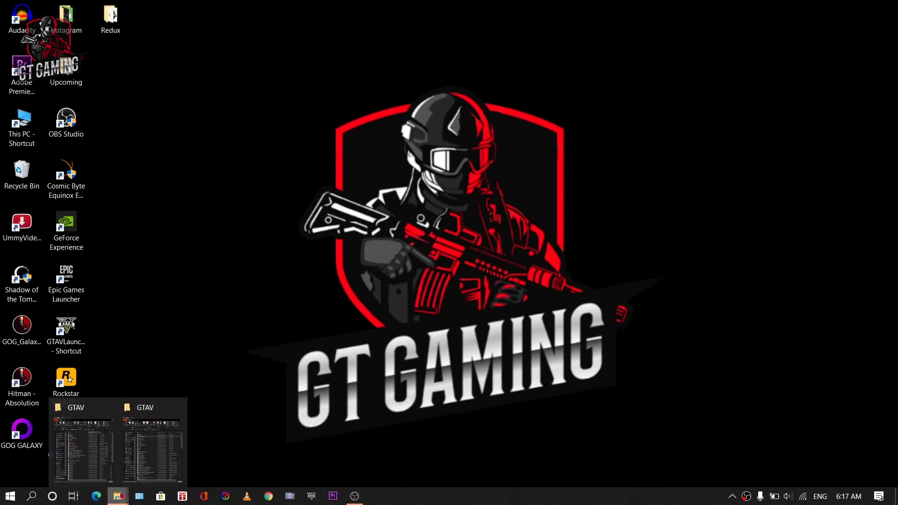
click(154, 457)
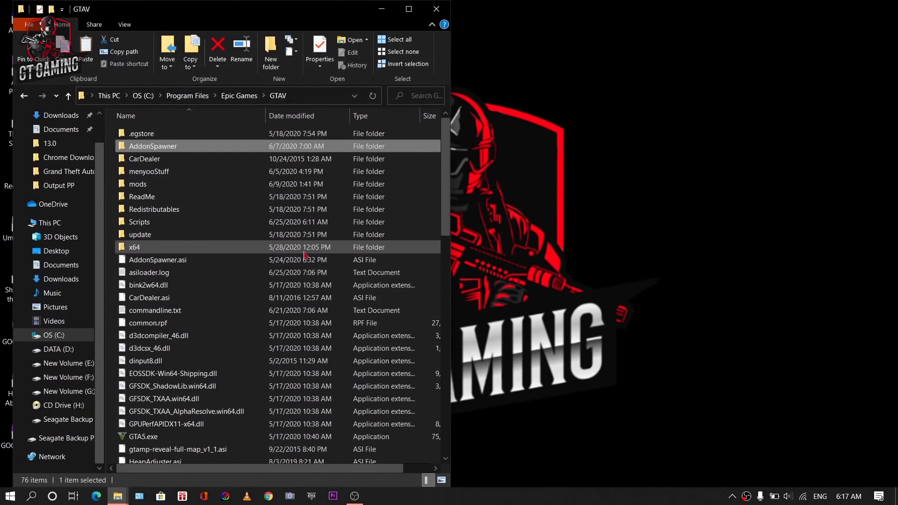
drag(240, 14, 233, 14)
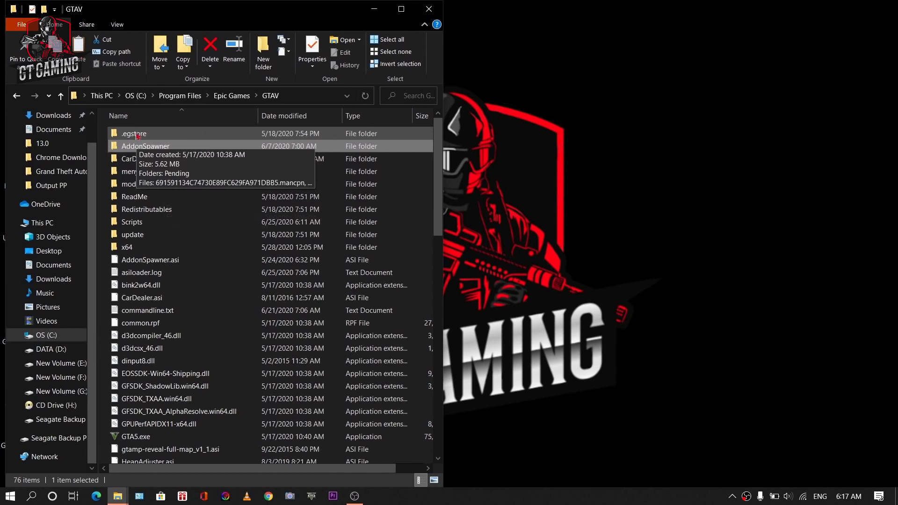
scroll(182, 360, down, 4)
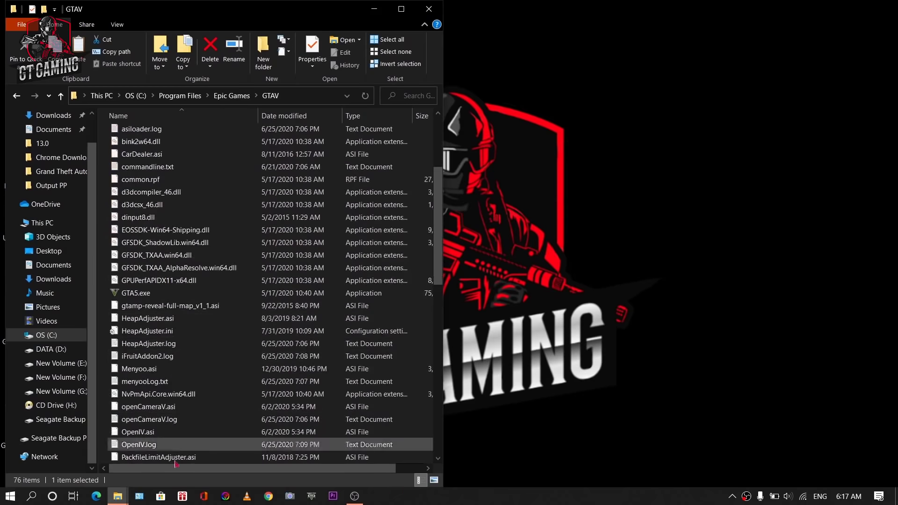
click(124, 499)
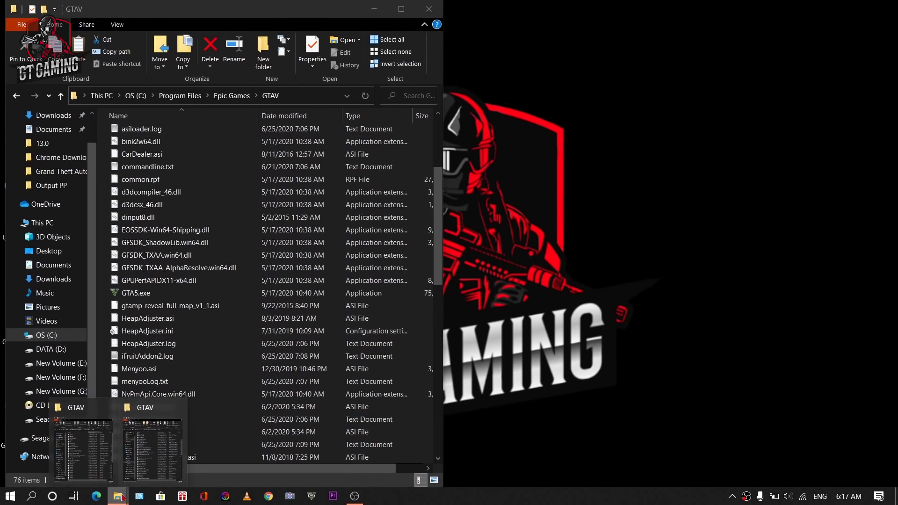
click(161, 460)
click(91, 469)
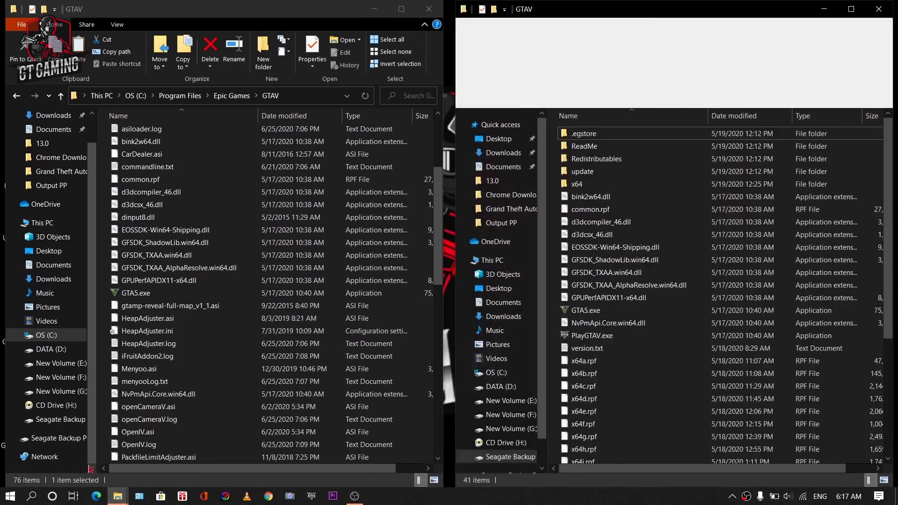
drag(698, 14, 688, 15)
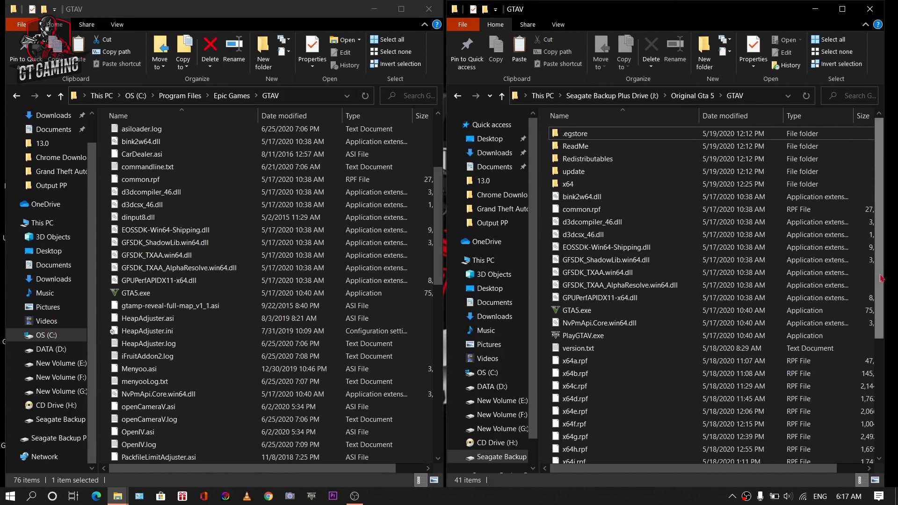
drag(873, 238, 873, 242)
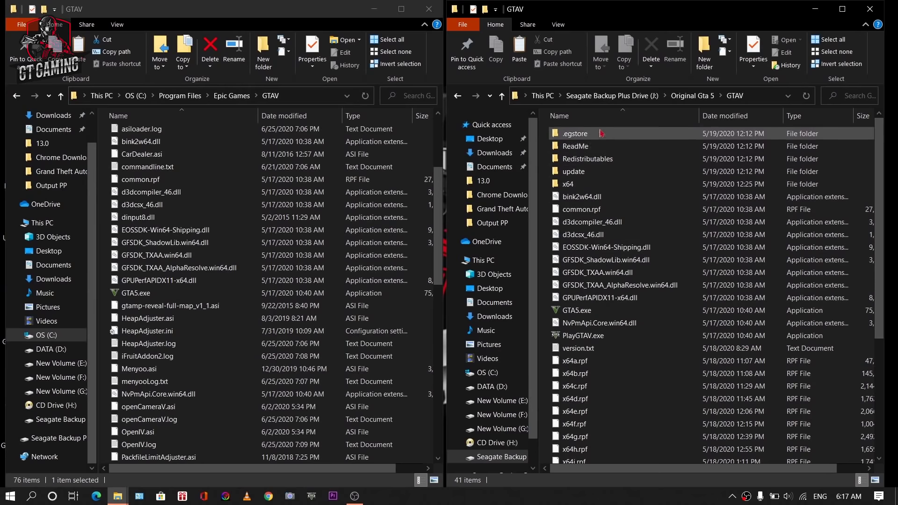
Delete the AddonSpawner, CarDealer, menyooStuff, mods and Scripts folders, AddonSpawner.asi, asiloader.log, bink2w64.dll, CarDealer.asi and the ScriptHookVDotNet files from the Epic Games GTAV folder
scroll(628, 199, up, 1)
scroll(329, 229, up, 4)
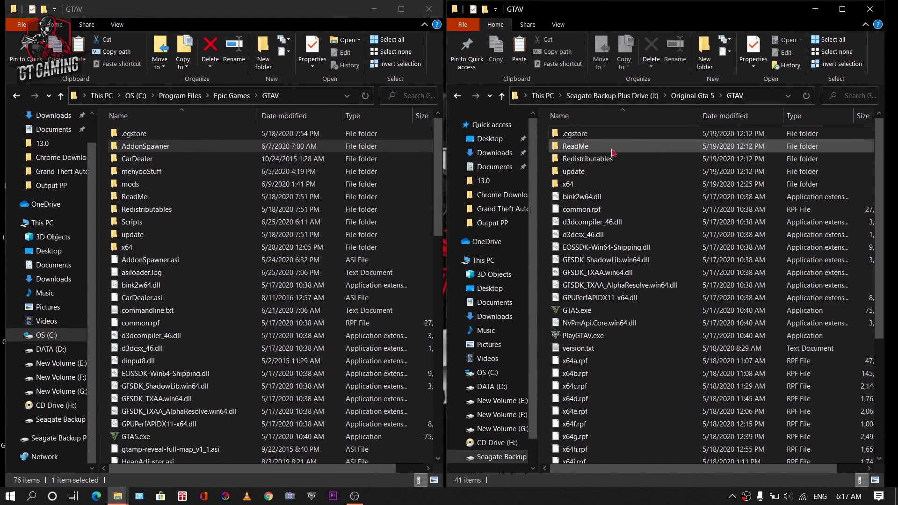
click(190, 148)
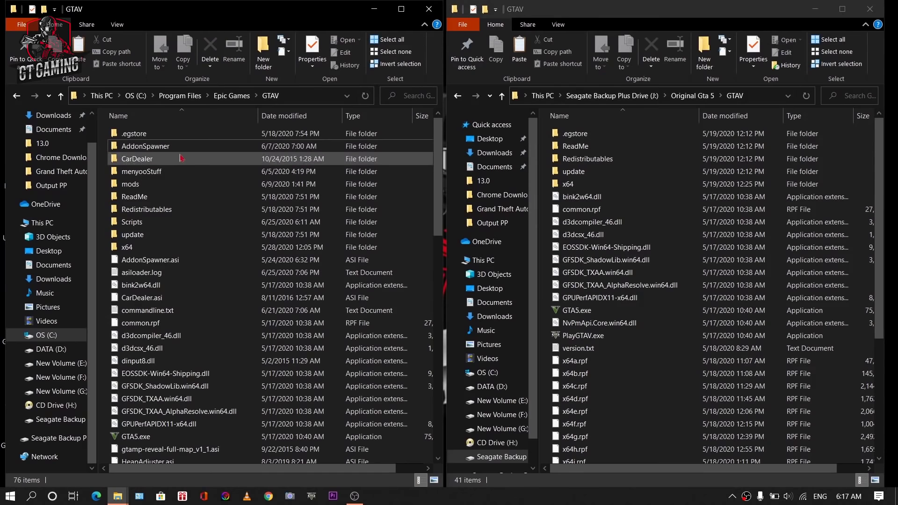
ctrl+click(182, 159)
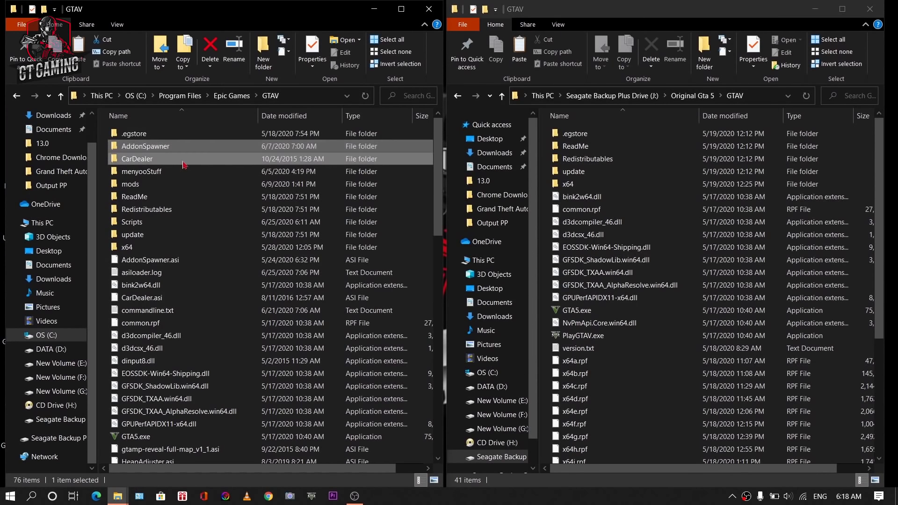
ctrl+click(184, 173)
ctrl+click(181, 186)
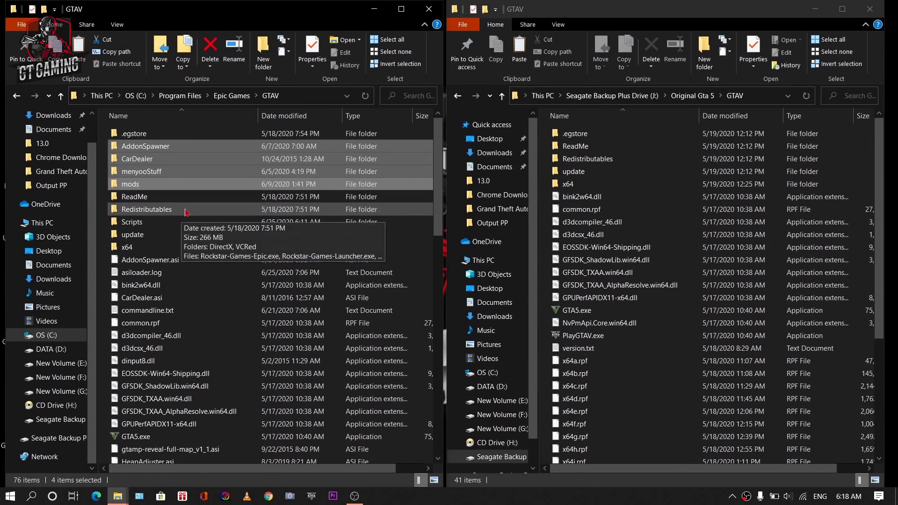
ctrl+click(172, 224)
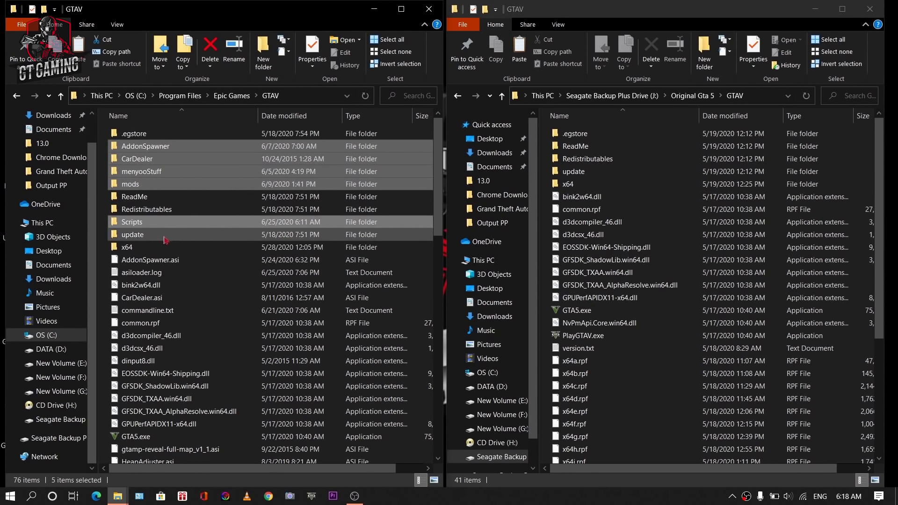
ctrl+click(177, 263)
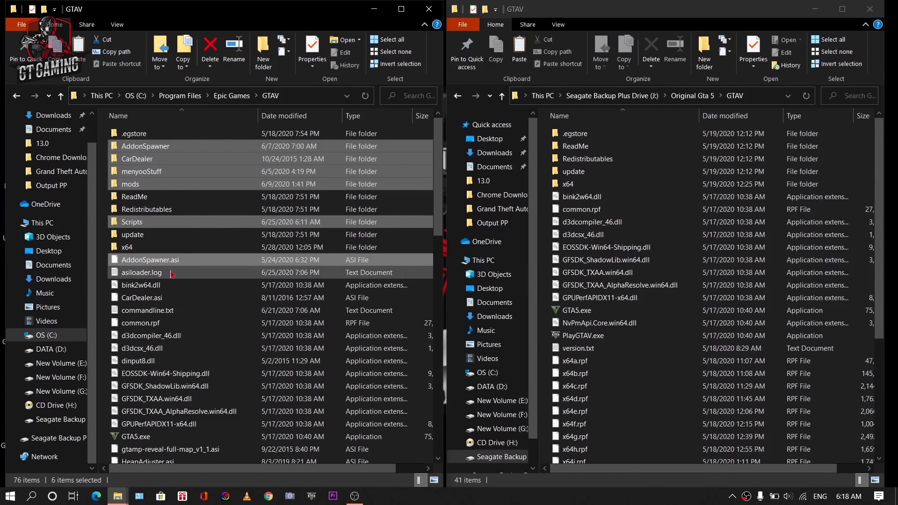
ctrl+click(172, 277)
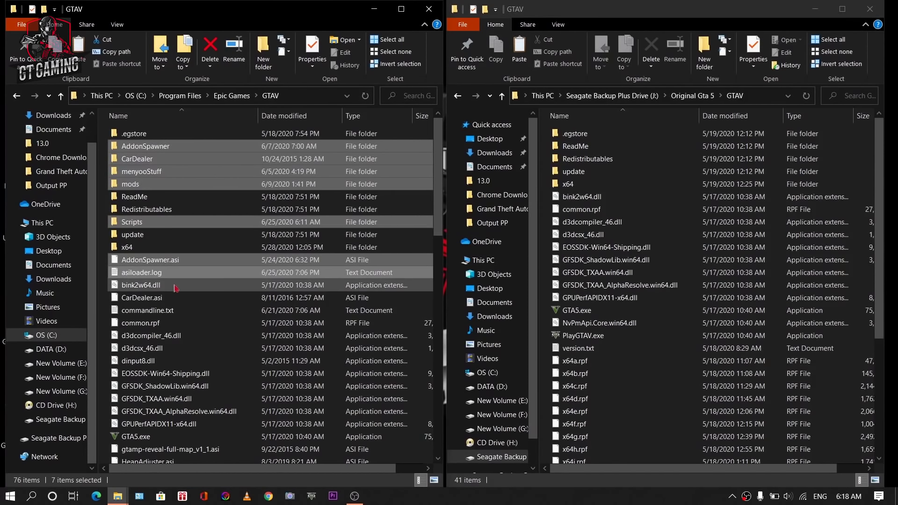
ctrl+click(176, 286)
ctrl+click(178, 298)
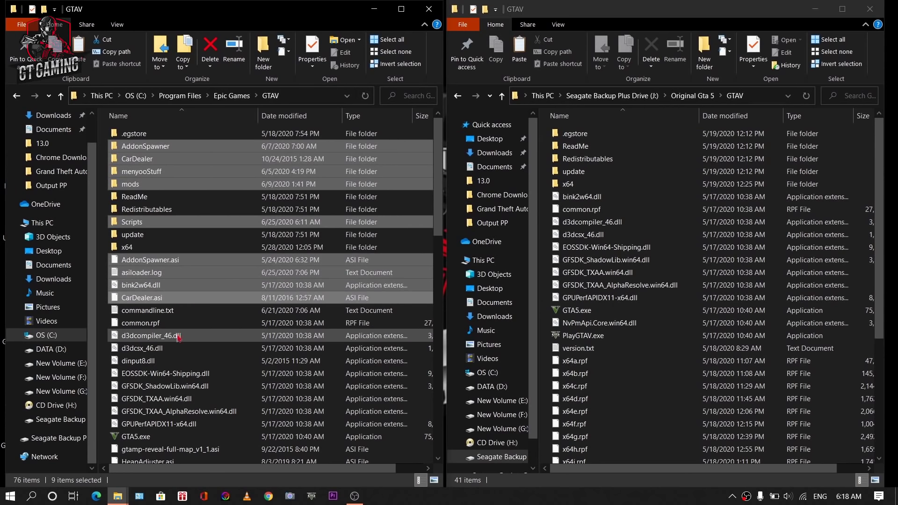
scroll(179, 337, down, 1)
scroll(734, 332, down, 2)
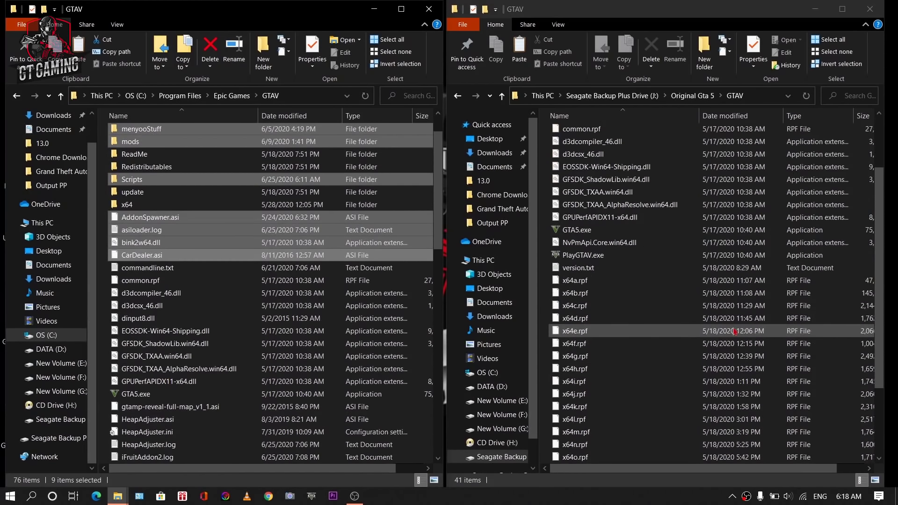
scroll(734, 331, down, 2)
scroll(300, 396, down, 9)
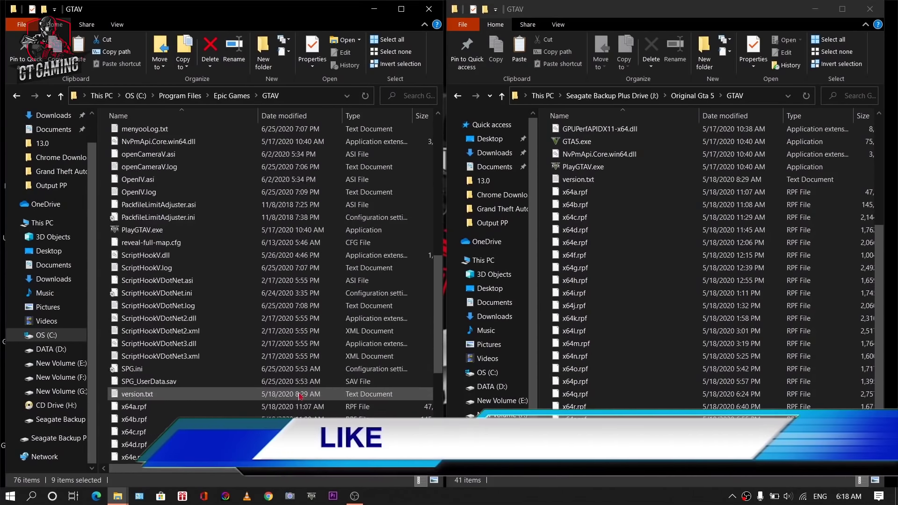
drag(197, 286, 197, 358)
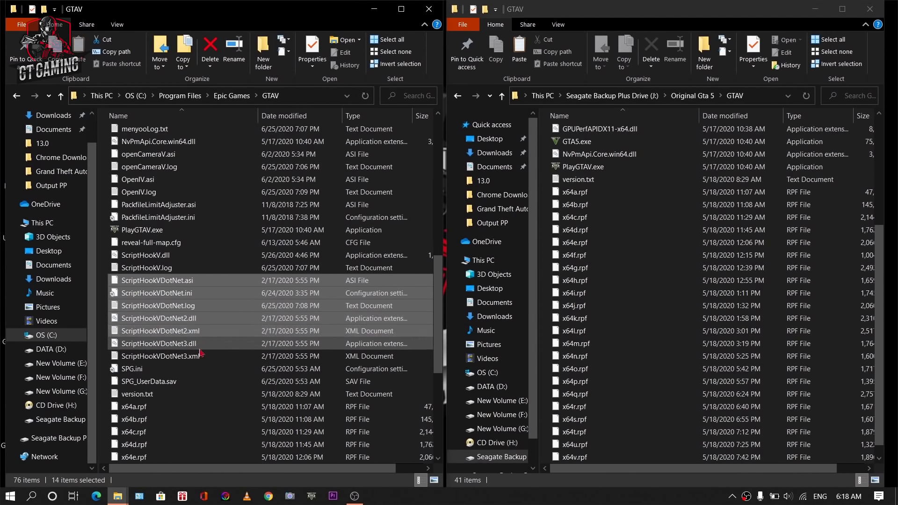
key(Delete)
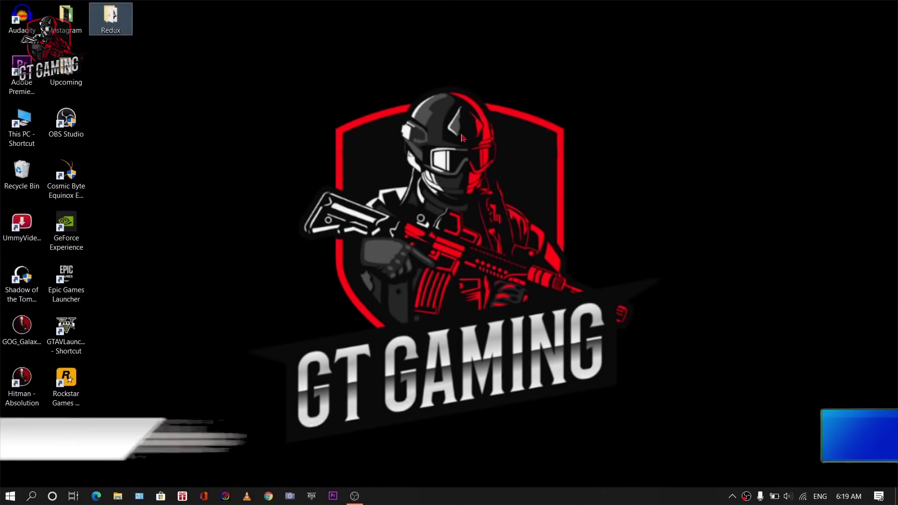
Open the Redux folder on the desktop and extract GTA5_REDUX_V1.8.zip into its own GTA5_REDUX_V1.8 folder
double_click(110, 18)
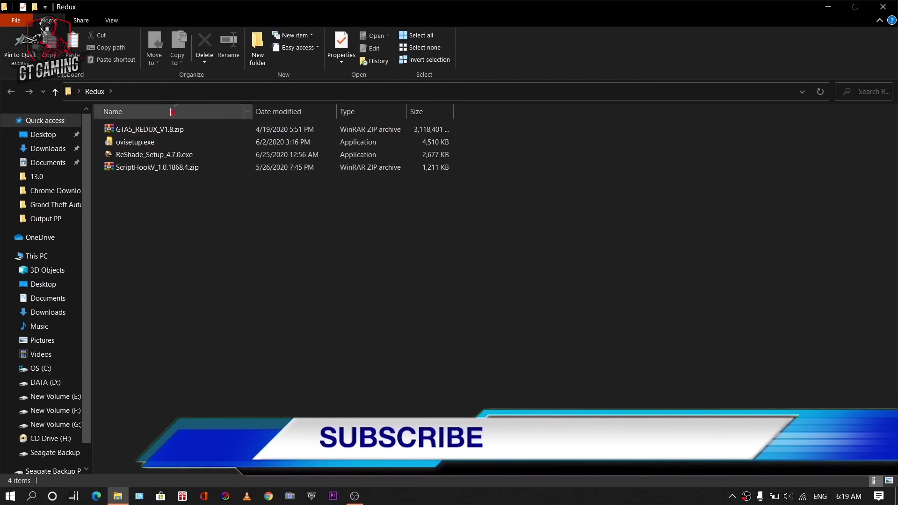
click(183, 129)
right_click(188, 127)
click(264, 163)
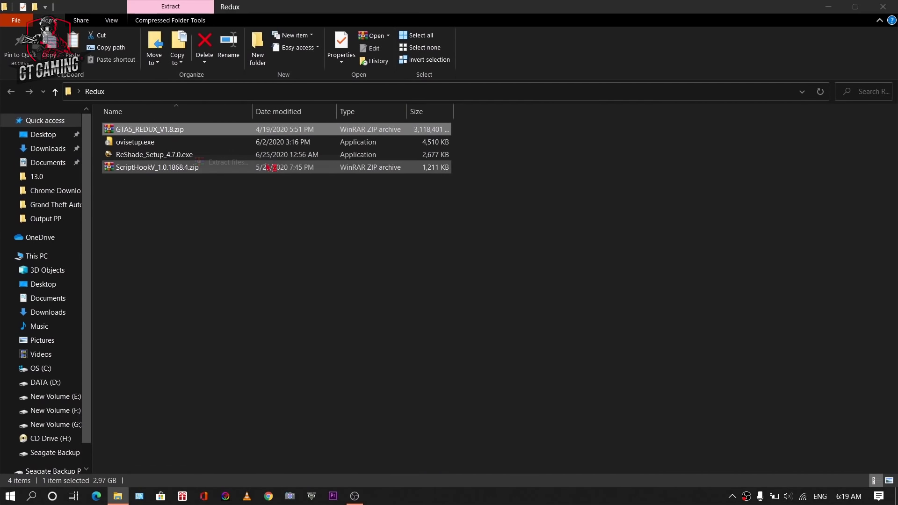
click(487, 366)
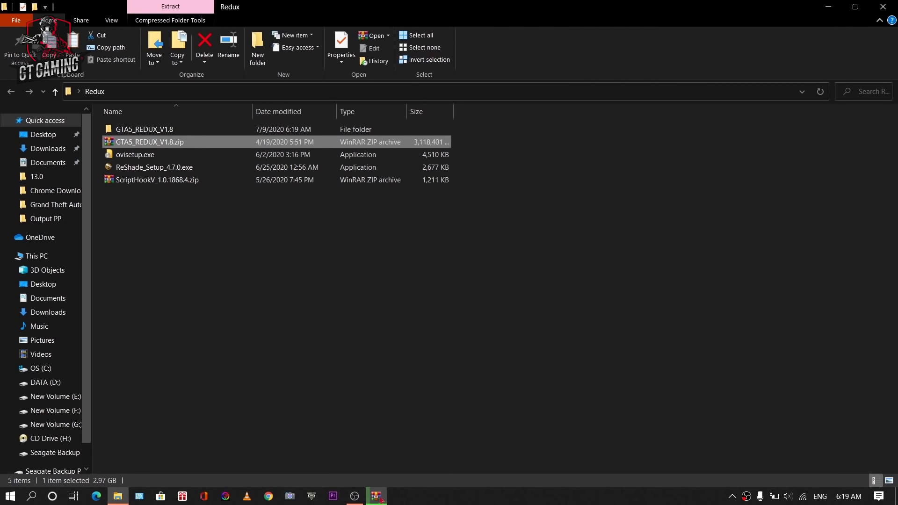
Extract ScriptHookV_1.0.1868.4.zip into its own ScriptHookV_1.0.1868.4 folder inside the Redux folder
click(170, 183)
right_click(170, 183)
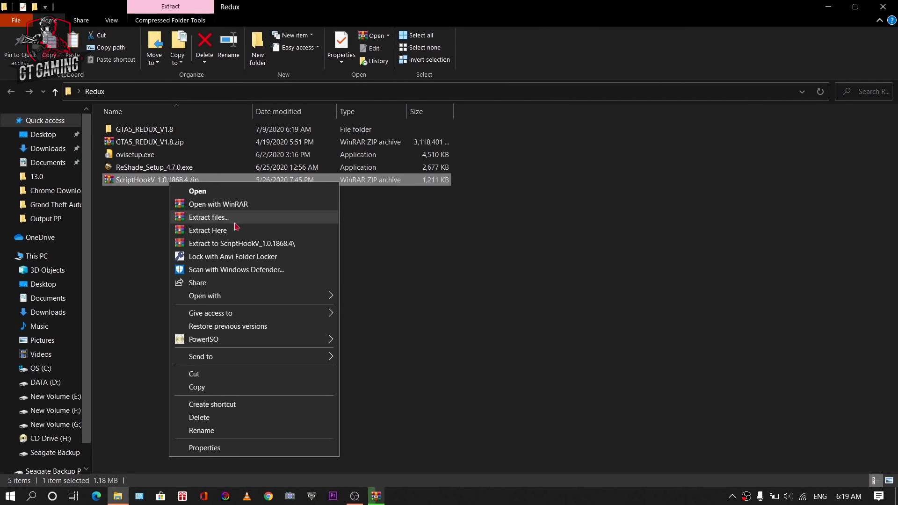
click(239, 219)
click(482, 366)
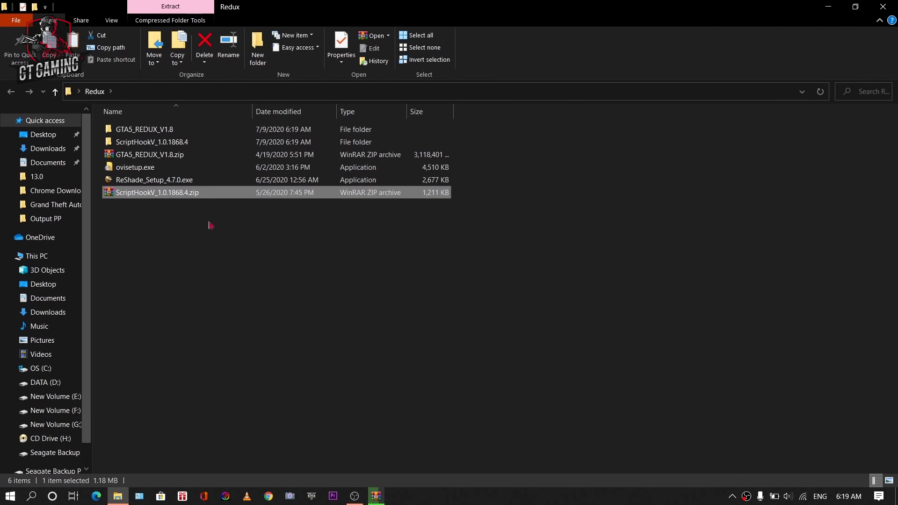
Launch ovisetup.exe from the Redux folder and continue the OpenIV installation in English
click(267, 267)
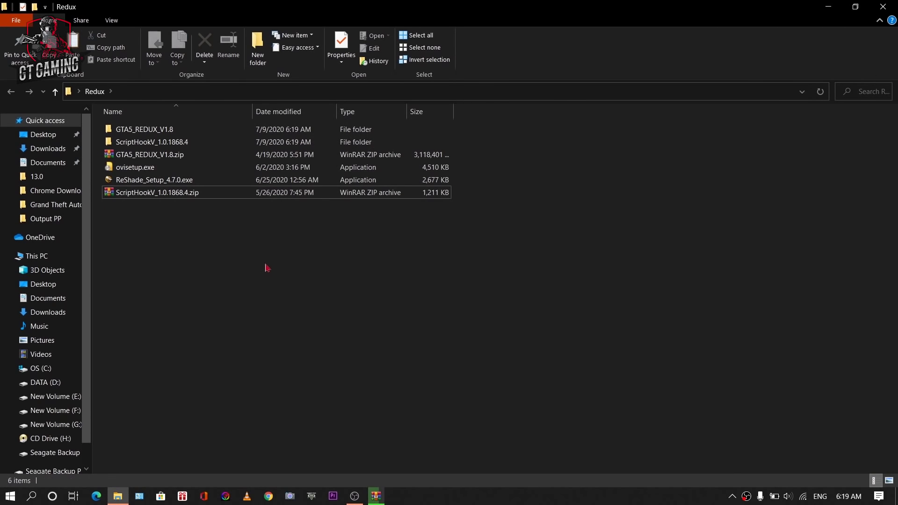
click(170, 172)
double_click(181, 171)
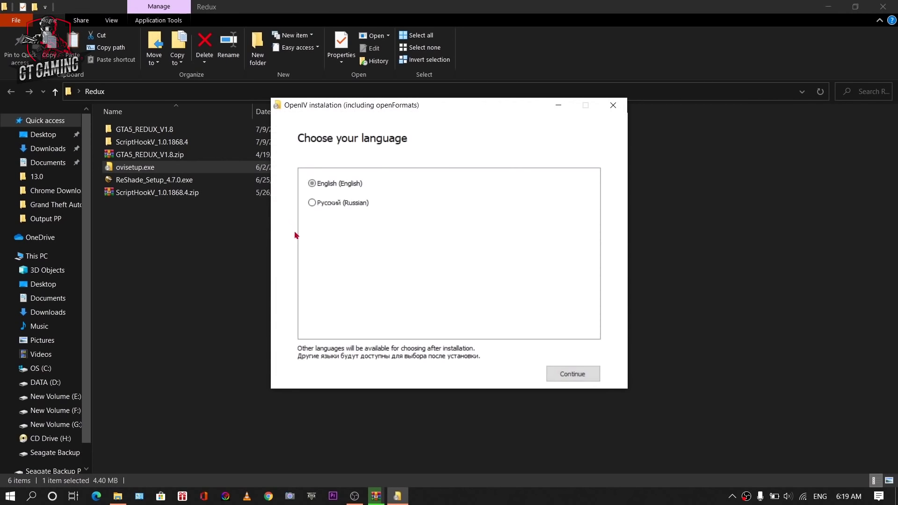
click(574, 374)
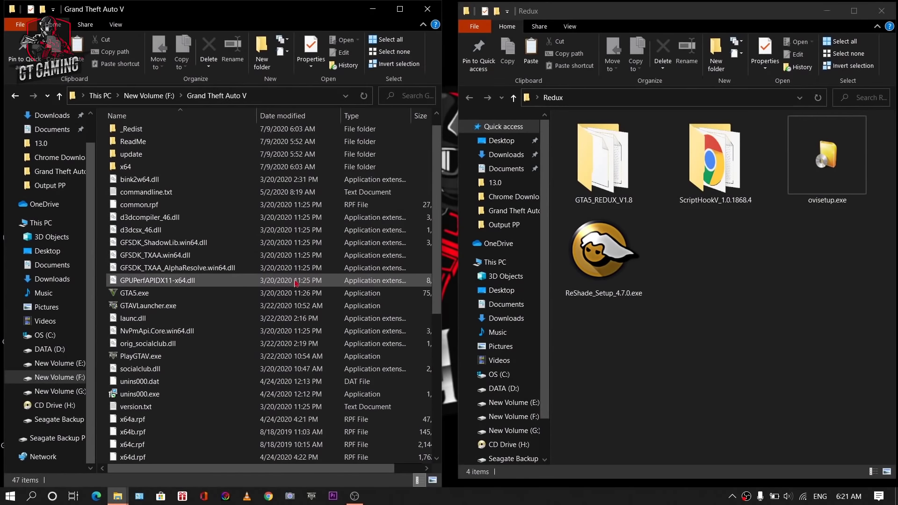
Copy dinput8.dll and ScriptHookV.dll from the ScriptHookV_1.0.1868.4 bin folder into the Grand Theft Auto V folder, then return to the Redux folder
double_click(731, 194)
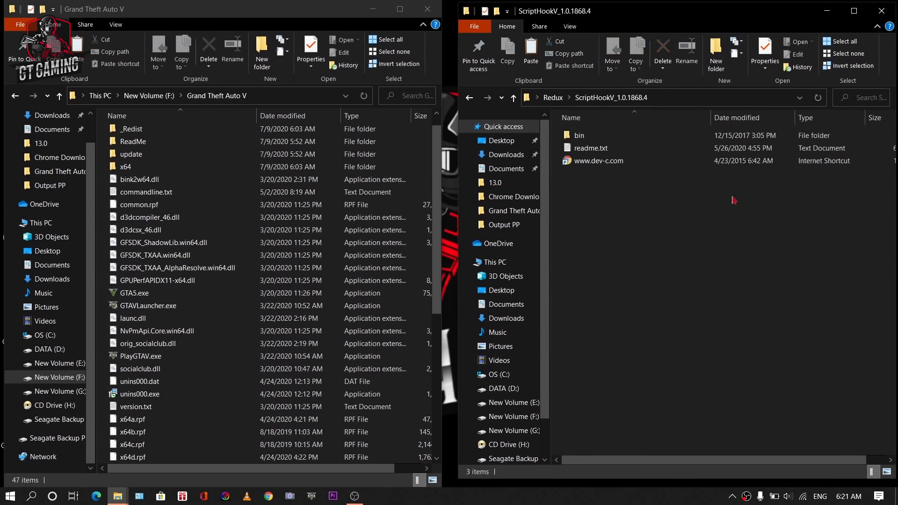
double_click(597, 139)
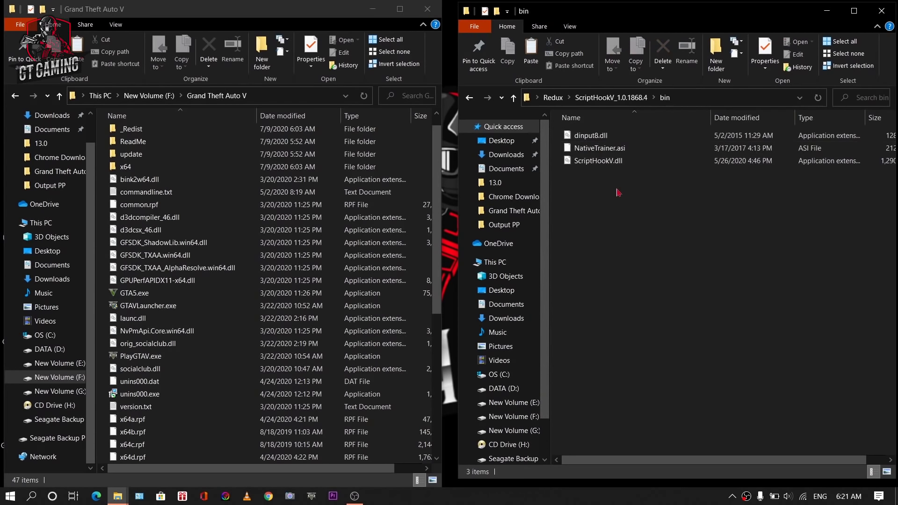
click(619, 166)
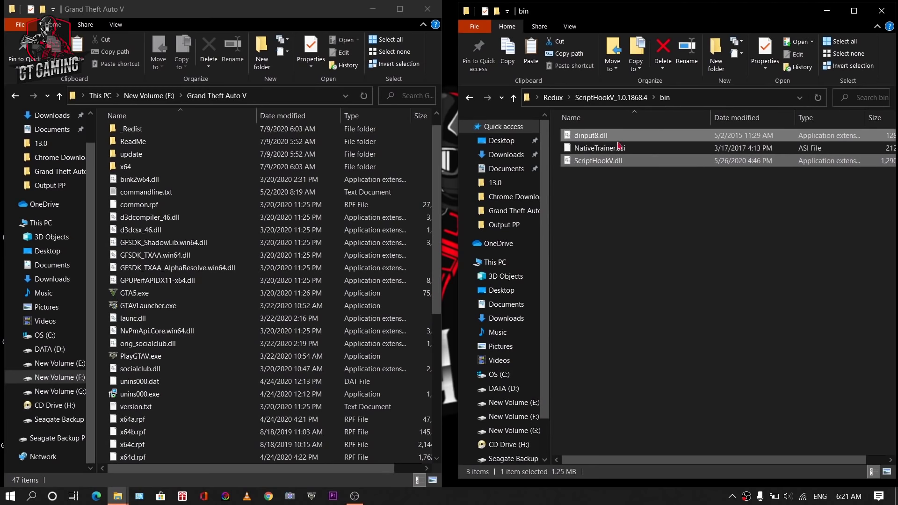
drag(631, 139, 234, 439)
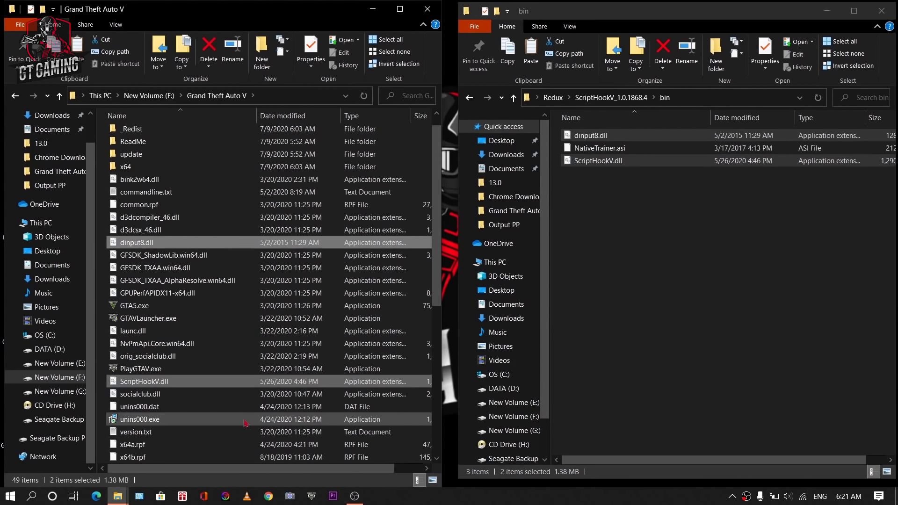
click(585, 185)
click(469, 98)
key(BackSpace)
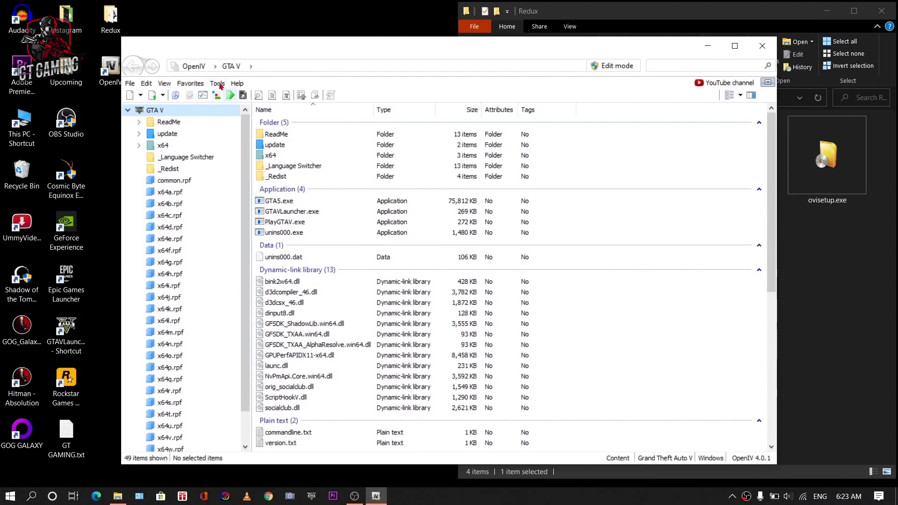
In OpenIV's ASI Manager, install OpenIV.ASI with a "mods" folder and install openCamera
click(218, 84)
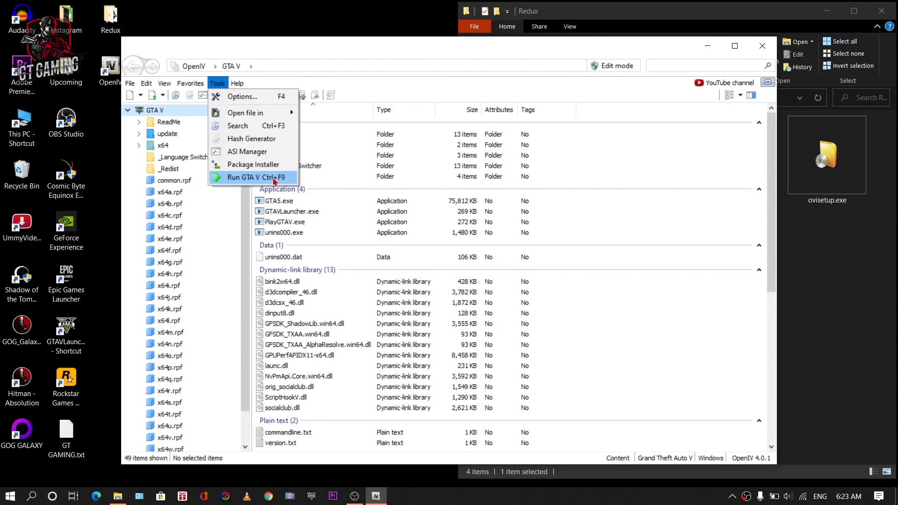
click(236, 152)
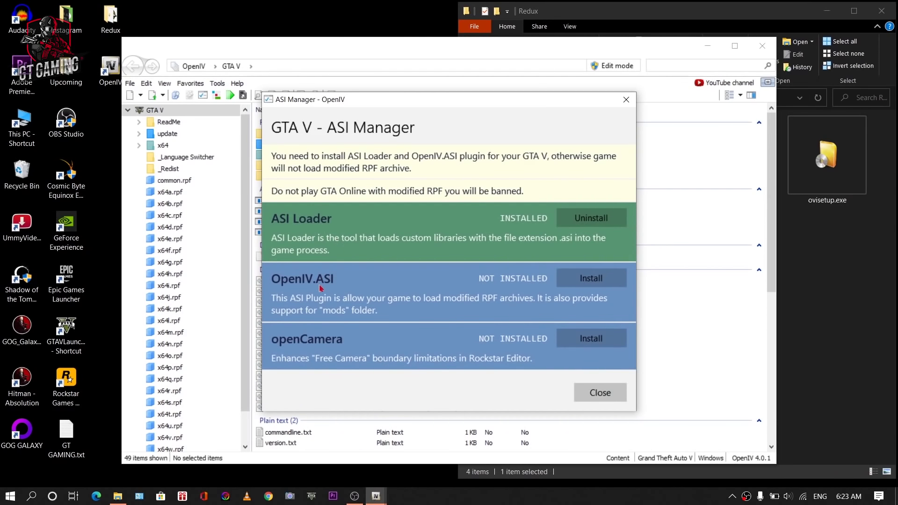
click(605, 277)
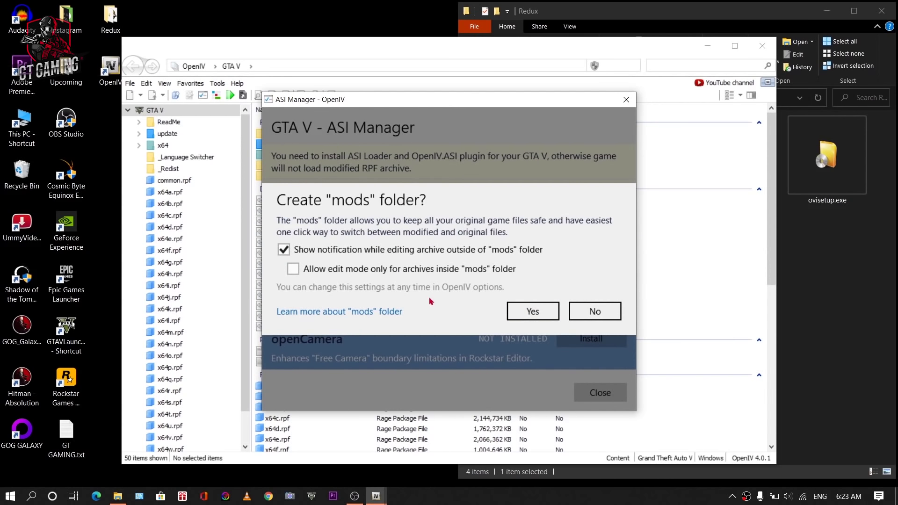
click(544, 312)
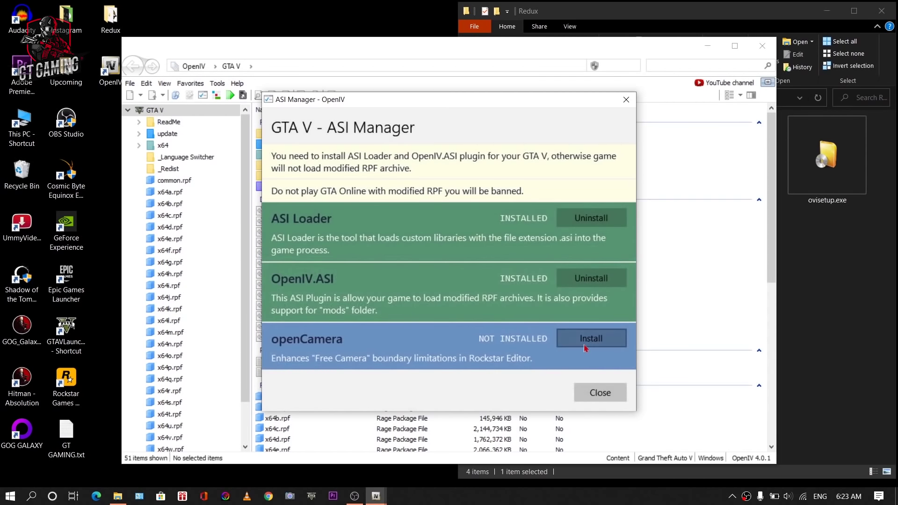
click(585, 348)
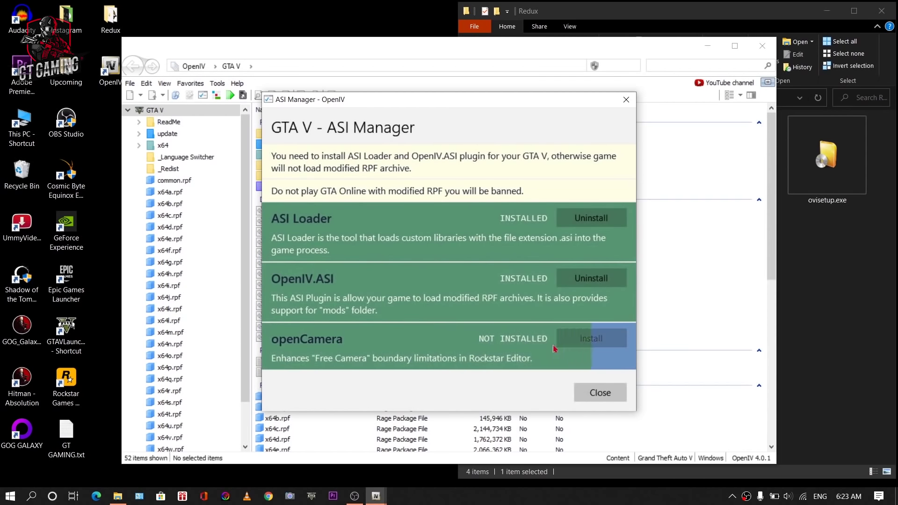
click(601, 392)
Load GTA5_REDUX_V1.8.oiv from the desktop's Redux\GTA5_REDUX_V1.8 folder into the Package Installer
click(115, 94)
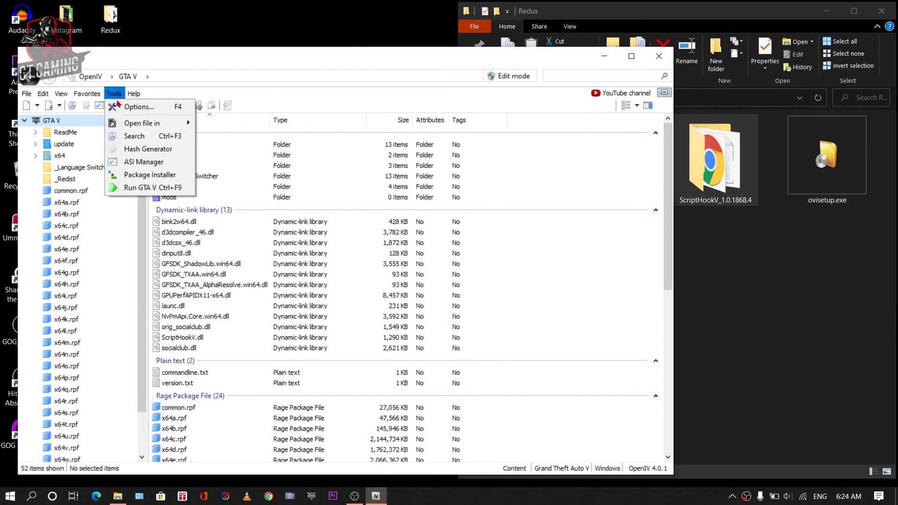
click(166, 180)
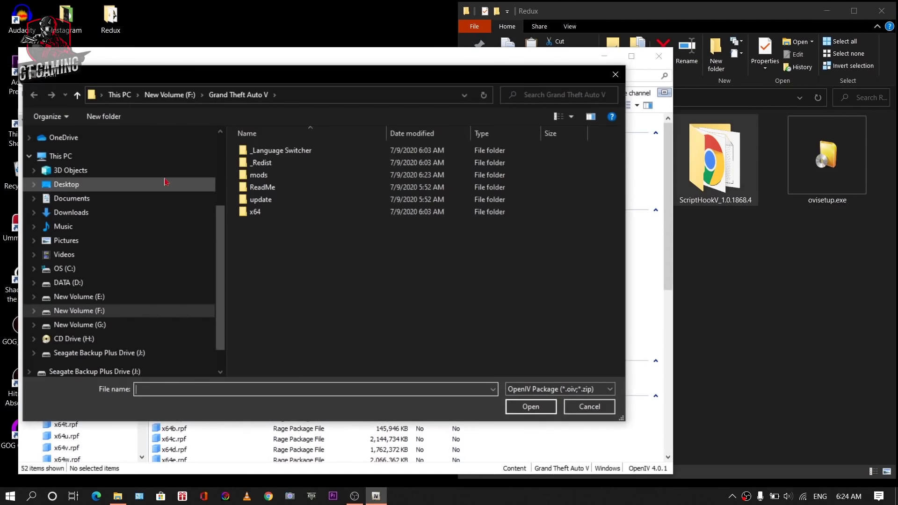
click(64, 185)
double_click(281, 162)
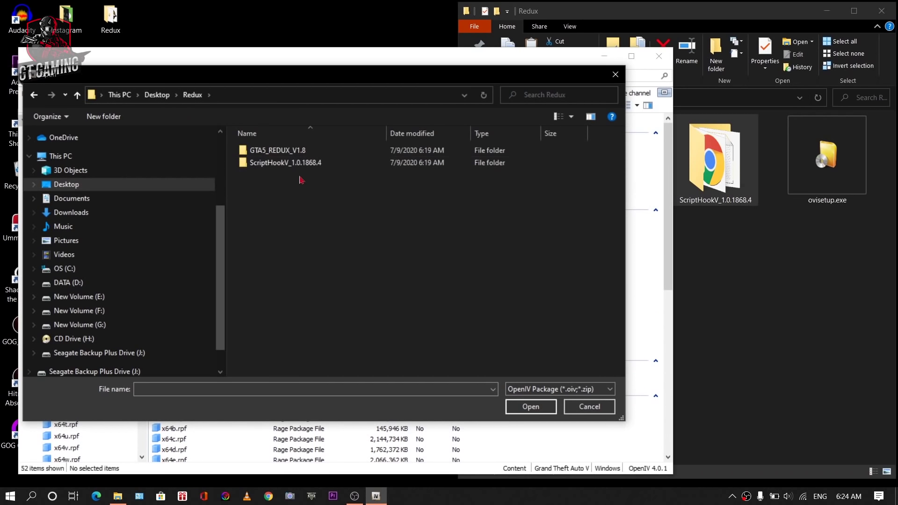
double_click(313, 154)
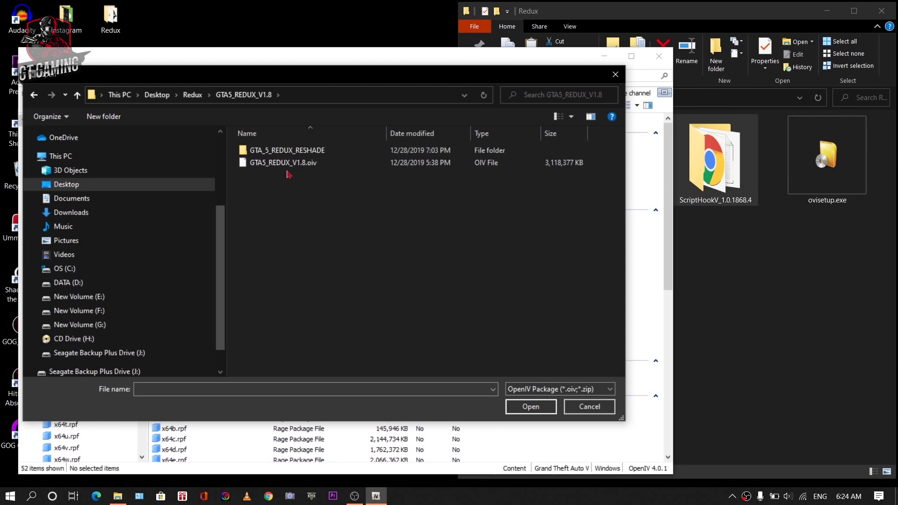
click(297, 166)
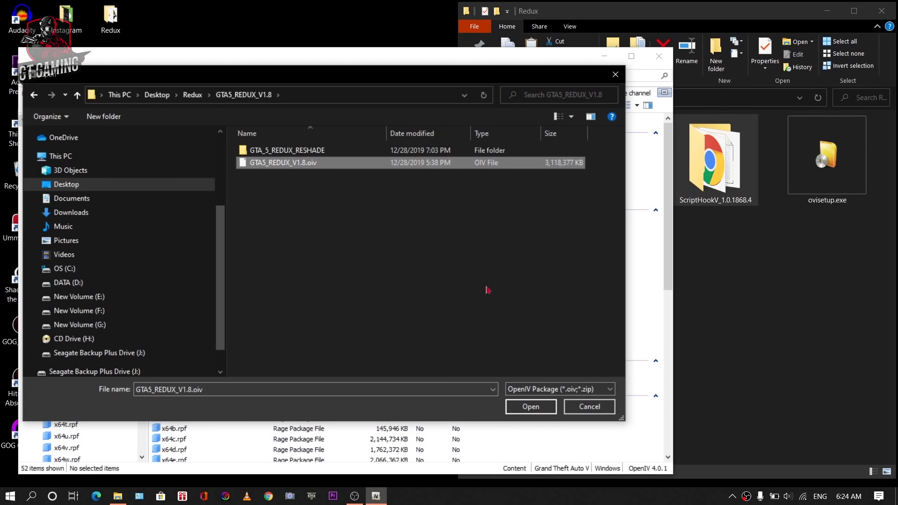
click(530, 407)
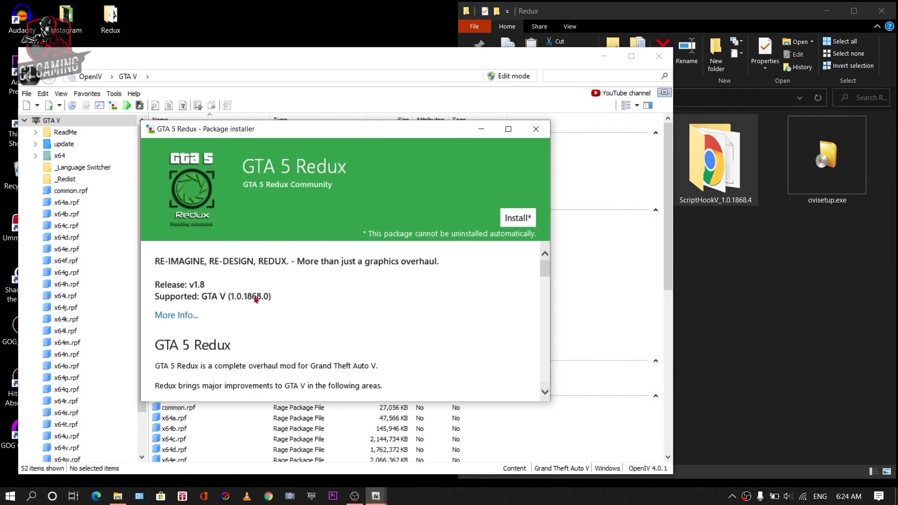
Install the GTA 5 Redux package into the "mods" folder and confirm the installation
click(517, 218)
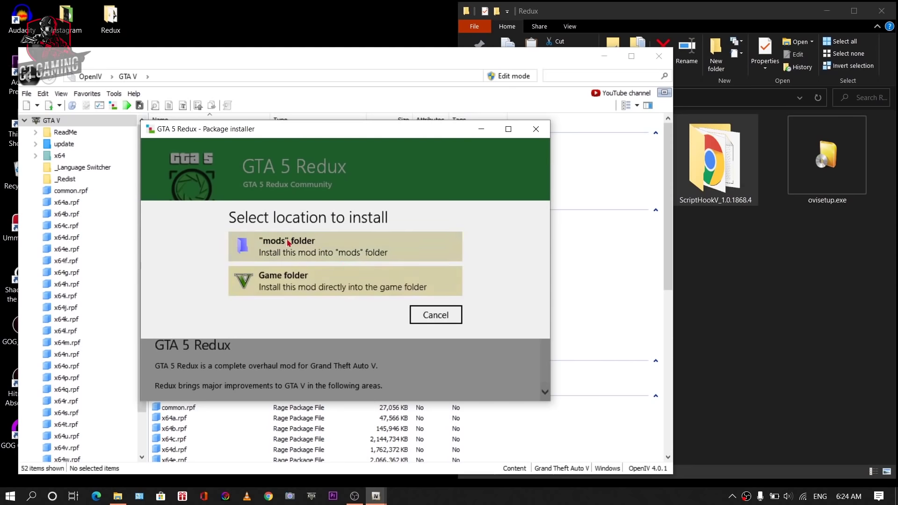
click(301, 251)
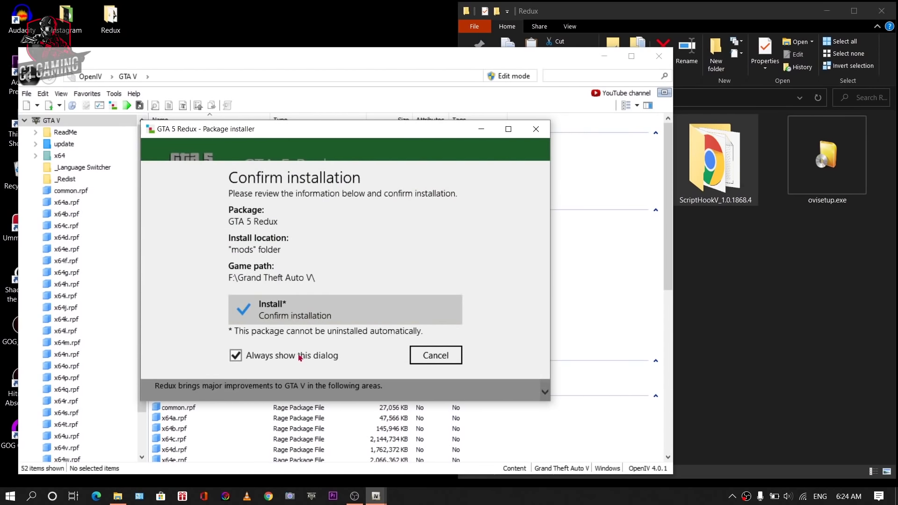
click(276, 304)
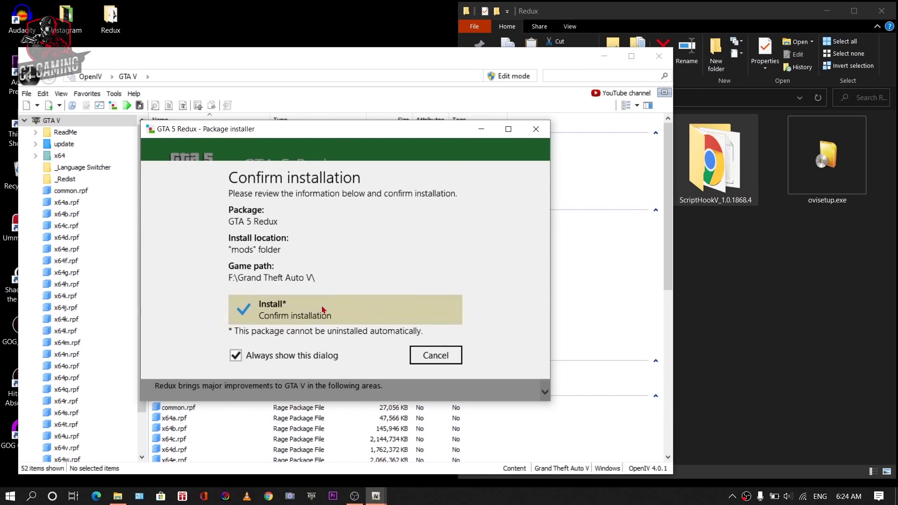